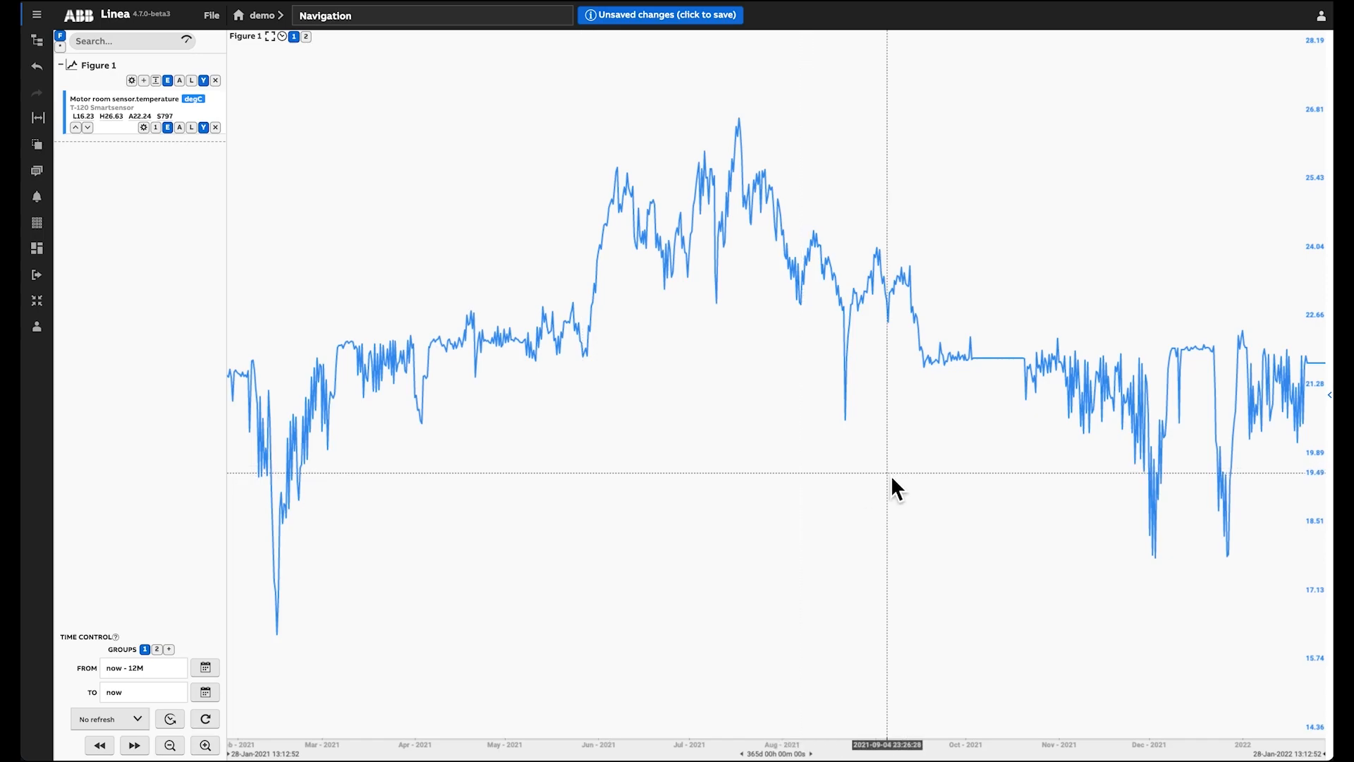
Step: Pan the temperature chart slightly along the time axis
{"action": "left_click_drag", "start_coordinate": [683, 453], "coordinate": [716, 438]}
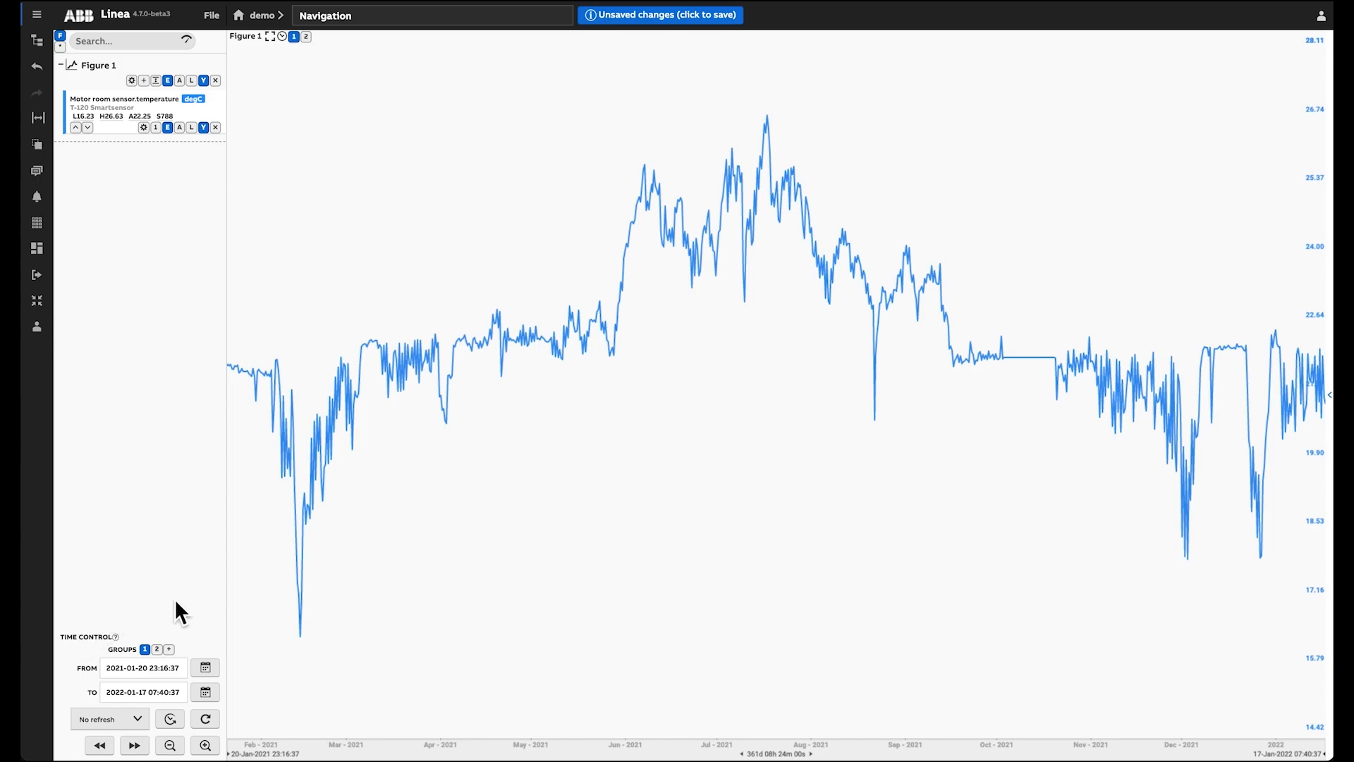
{"action": "left_click", "coordinate": [175, 720]}
Step: Pick 20 January 2021 as the start date and 17 January 2022 as the end date from the calendars
{"action": "left_click", "coordinate": [206, 668]}
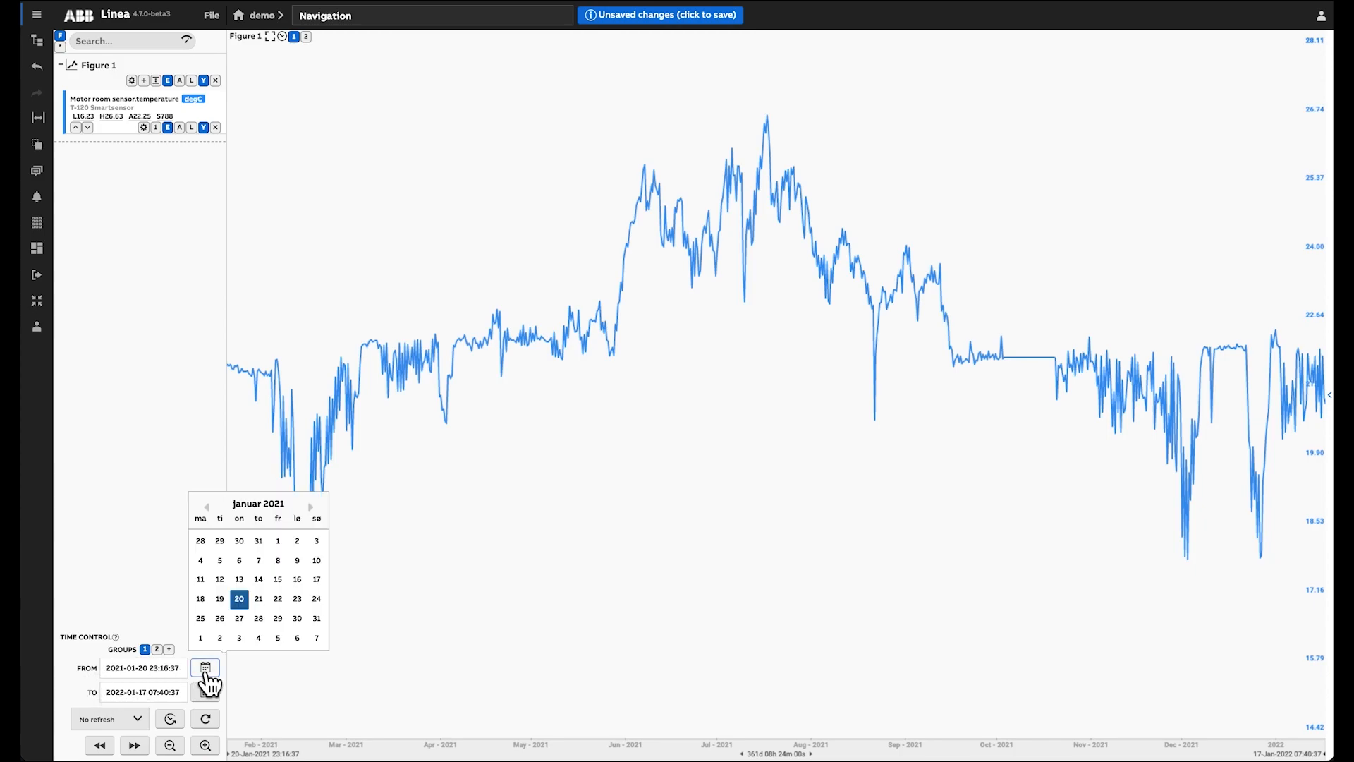
{"action": "left_click", "coordinate": [239, 603]}
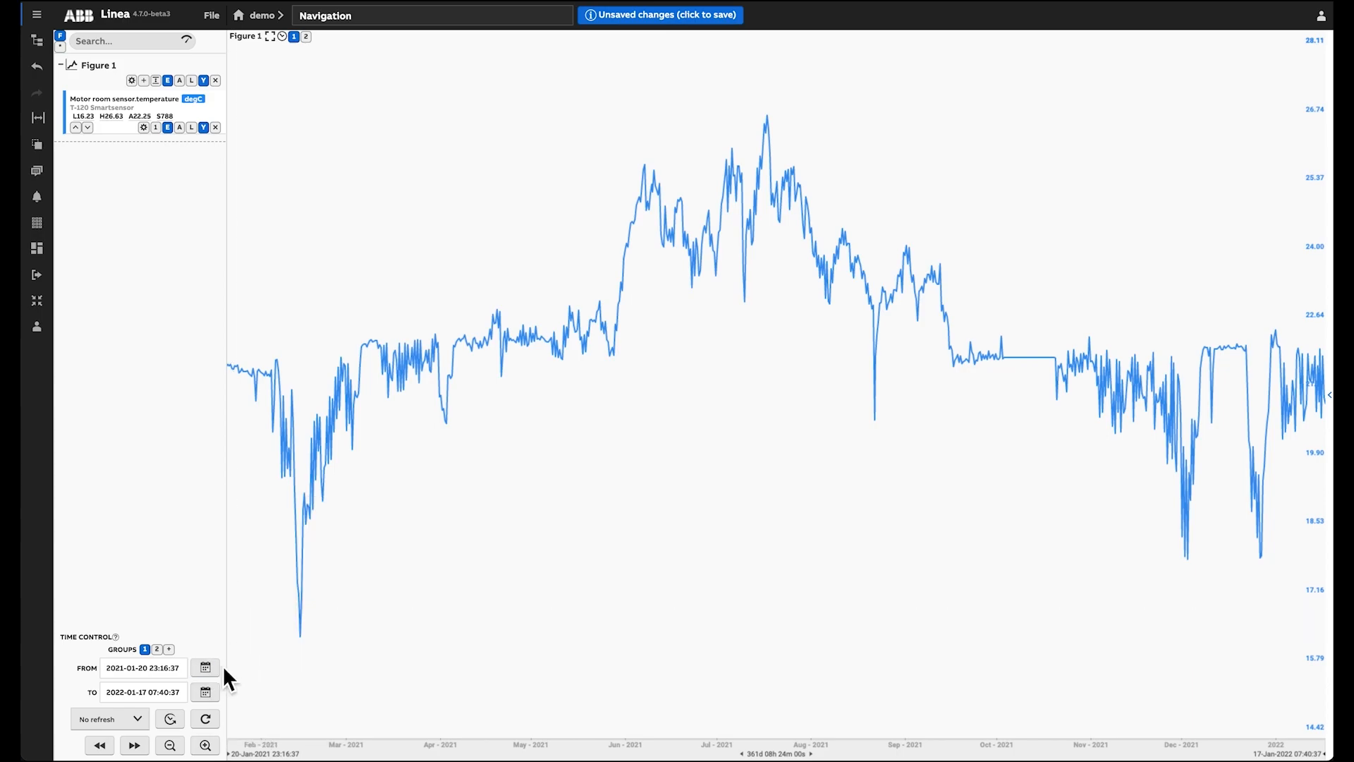
{"action": "left_click", "coordinate": [205, 693]}
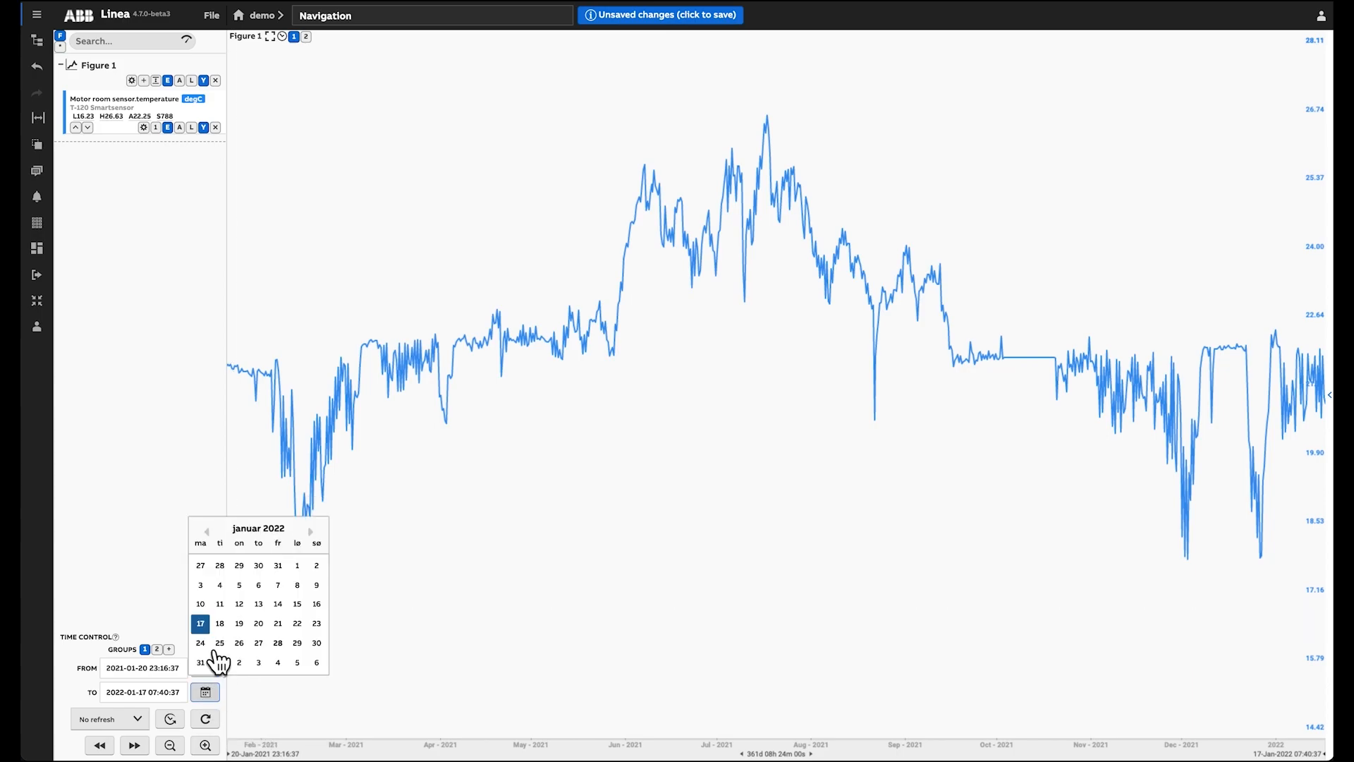
{"action": "left_click", "coordinate": [201, 623]}
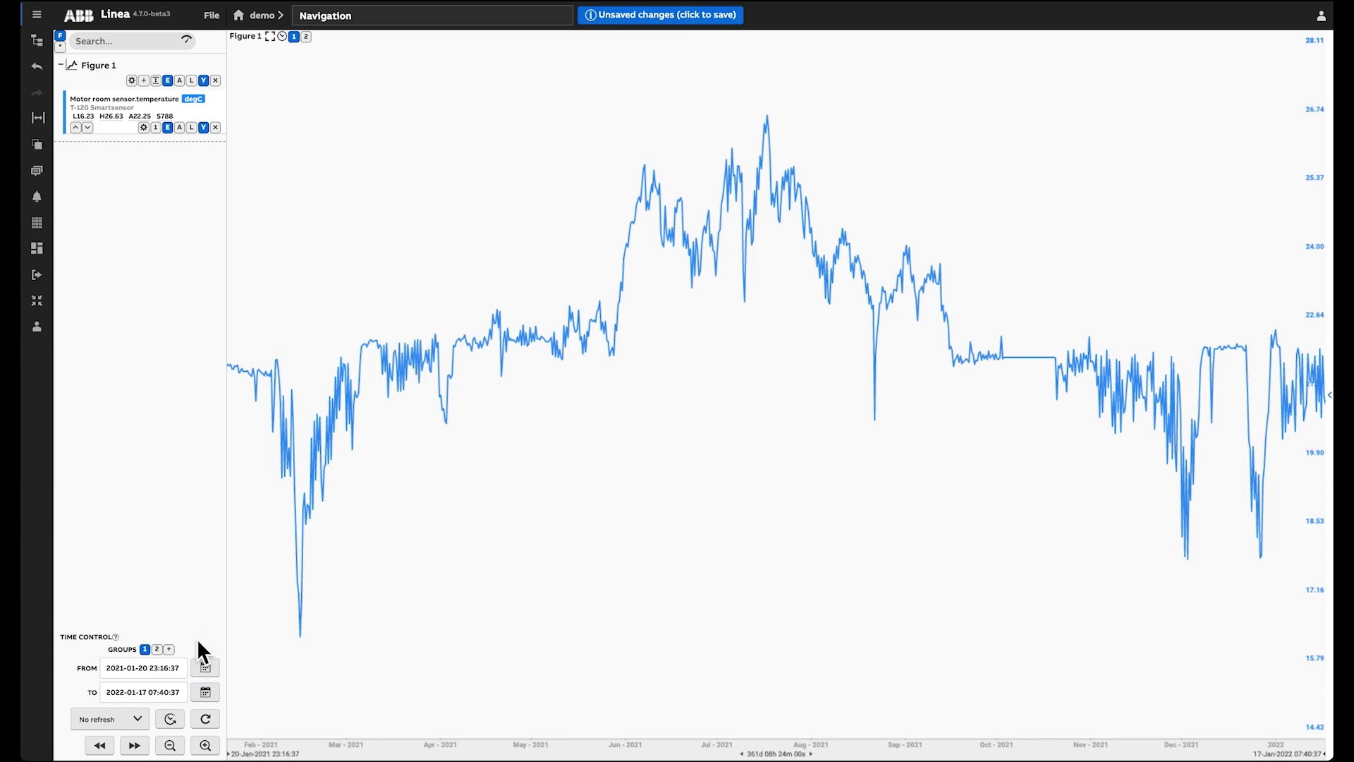
Step: Set the time range to start at now-12M and end at now, and apply it
{"action": "triple_click", "coordinate": [172, 669]}
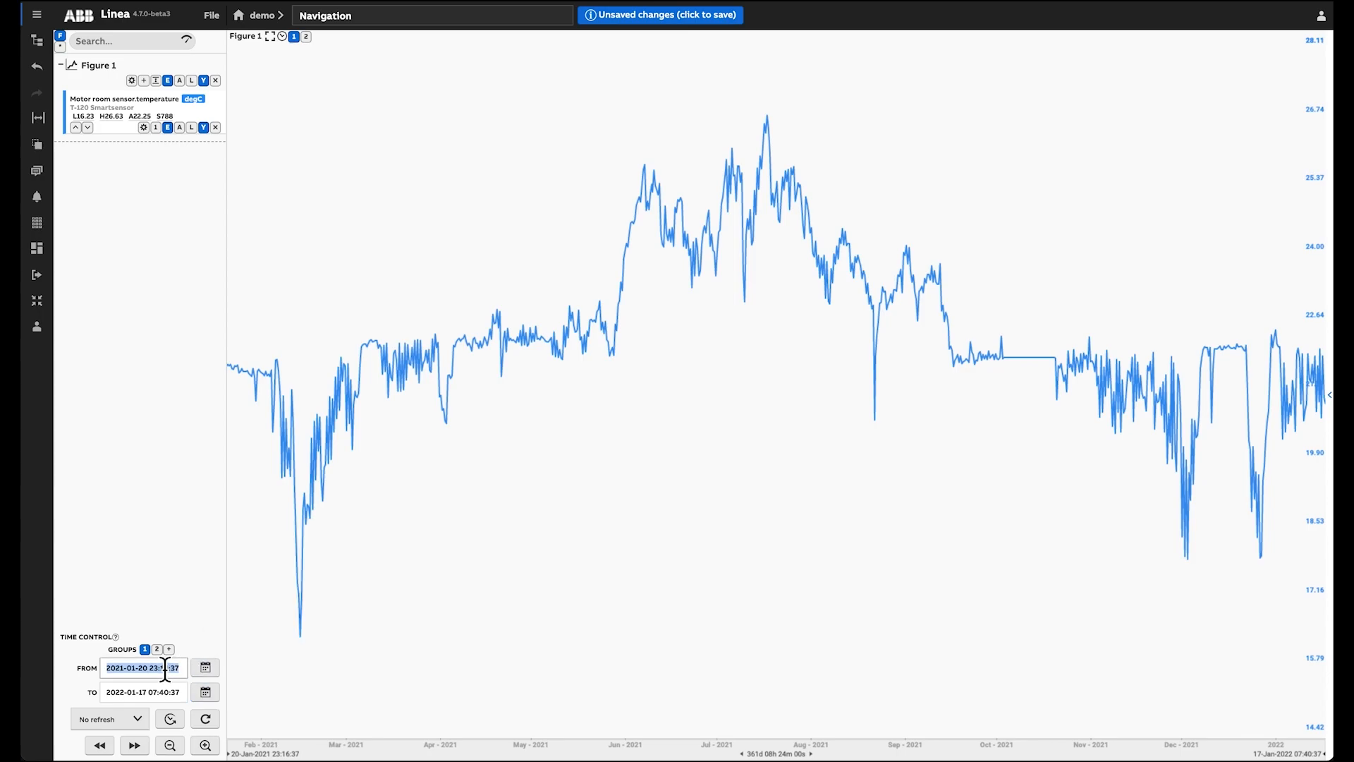
{"action": "type", "text": "no"}
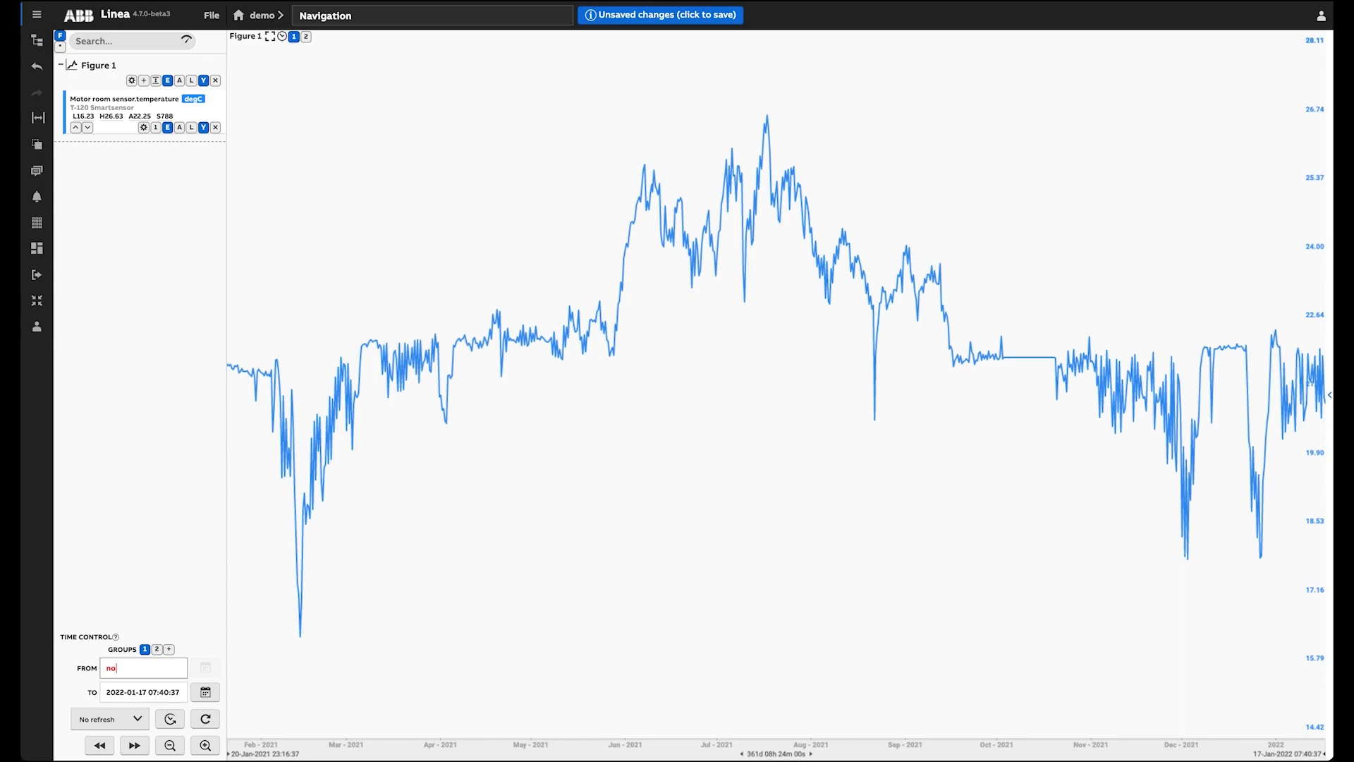
{"action": "type", "text": "w-"}
{"action": "type", "text": "12M"}
{"action": "left_click_drag", "start_coordinate": [136, 679], "coordinate": [156, 678]}
{"action": "triple_click", "coordinate": [156, 692]}
{"action": "type", "text": "now"}
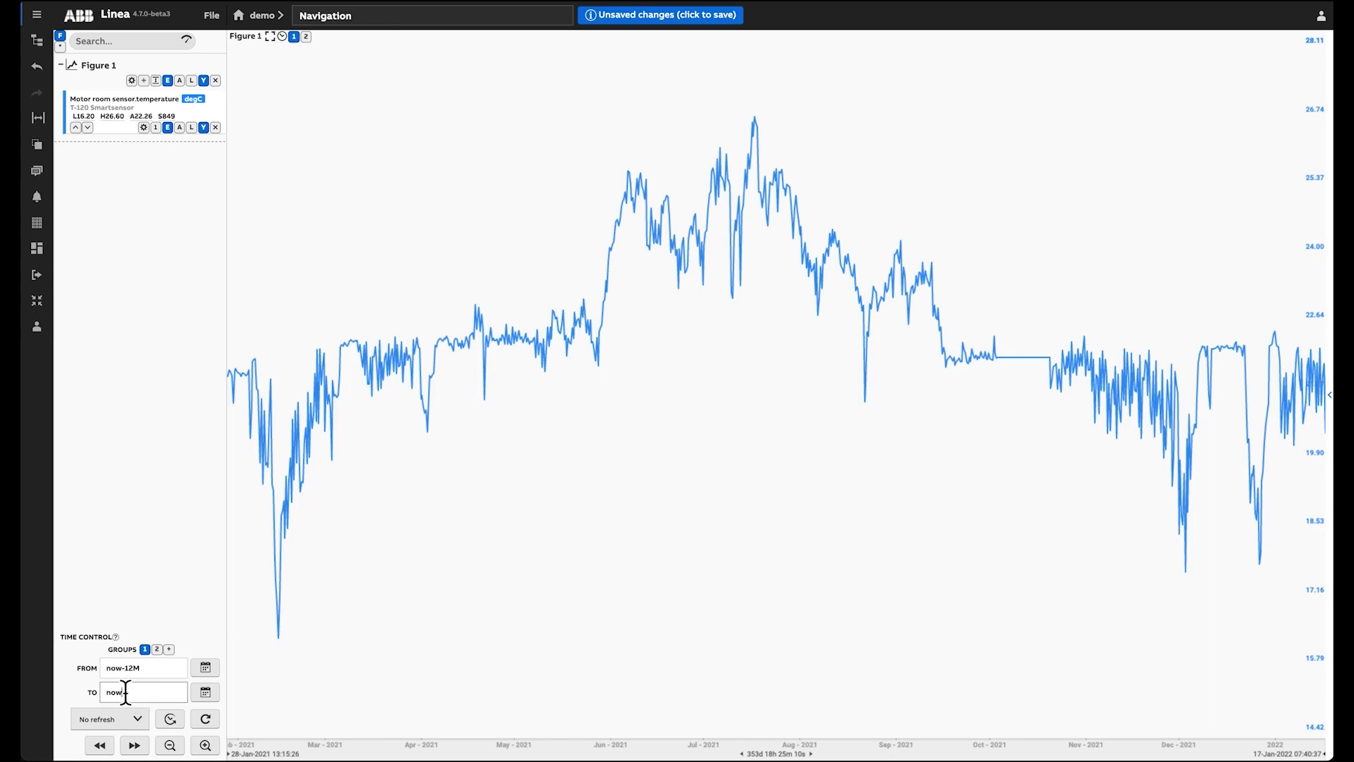
{"action": "key", "text": "Return"}
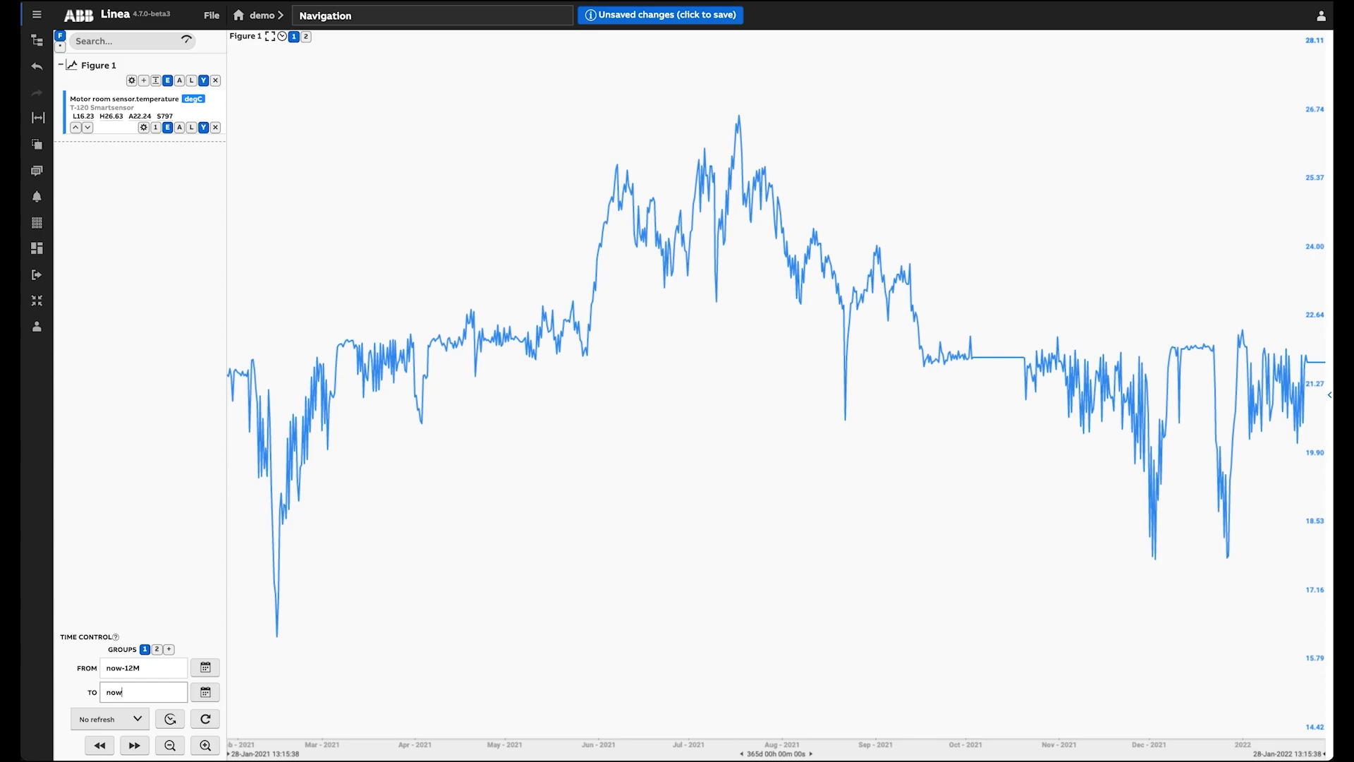
Step: Open the auto-refresh options and close them keeping No refresh
{"action": "left_click", "coordinate": [130, 728]}
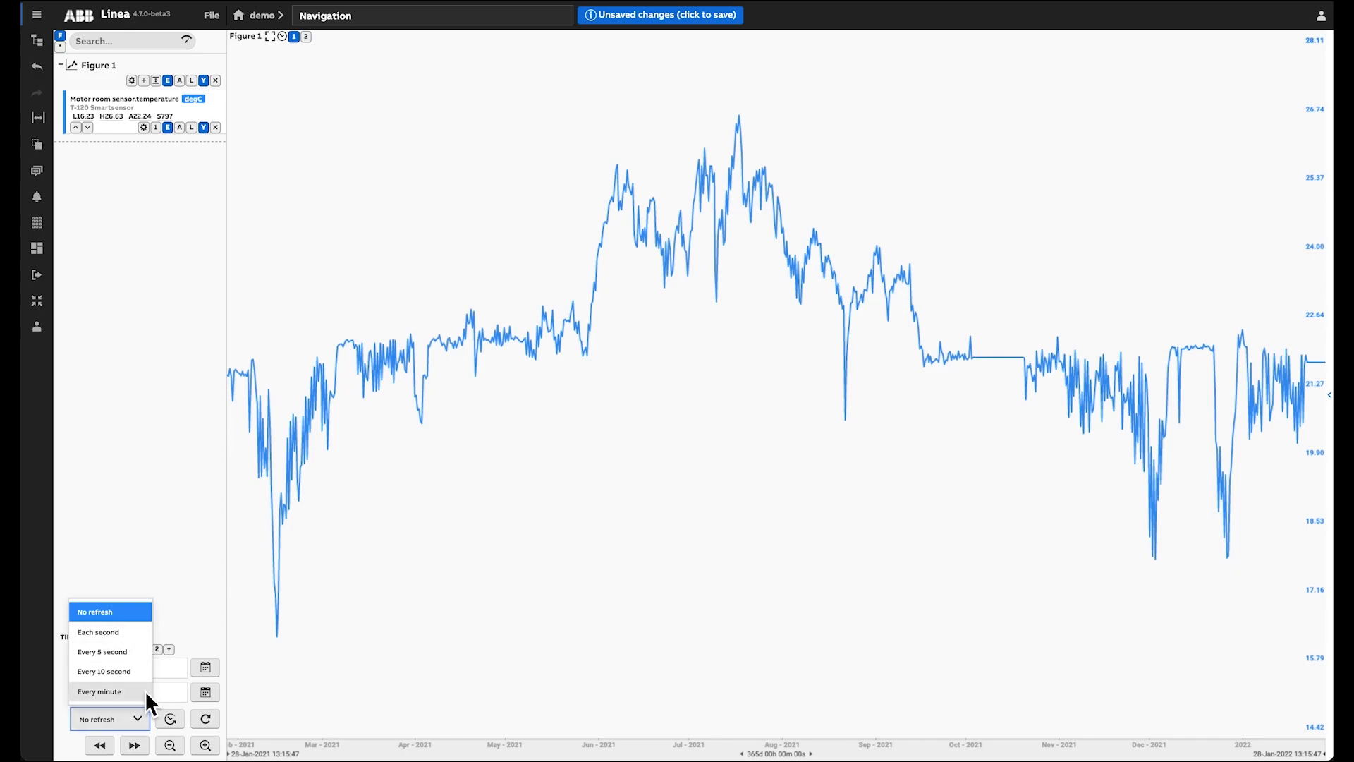
{"action": "left_click", "coordinate": [139, 721]}
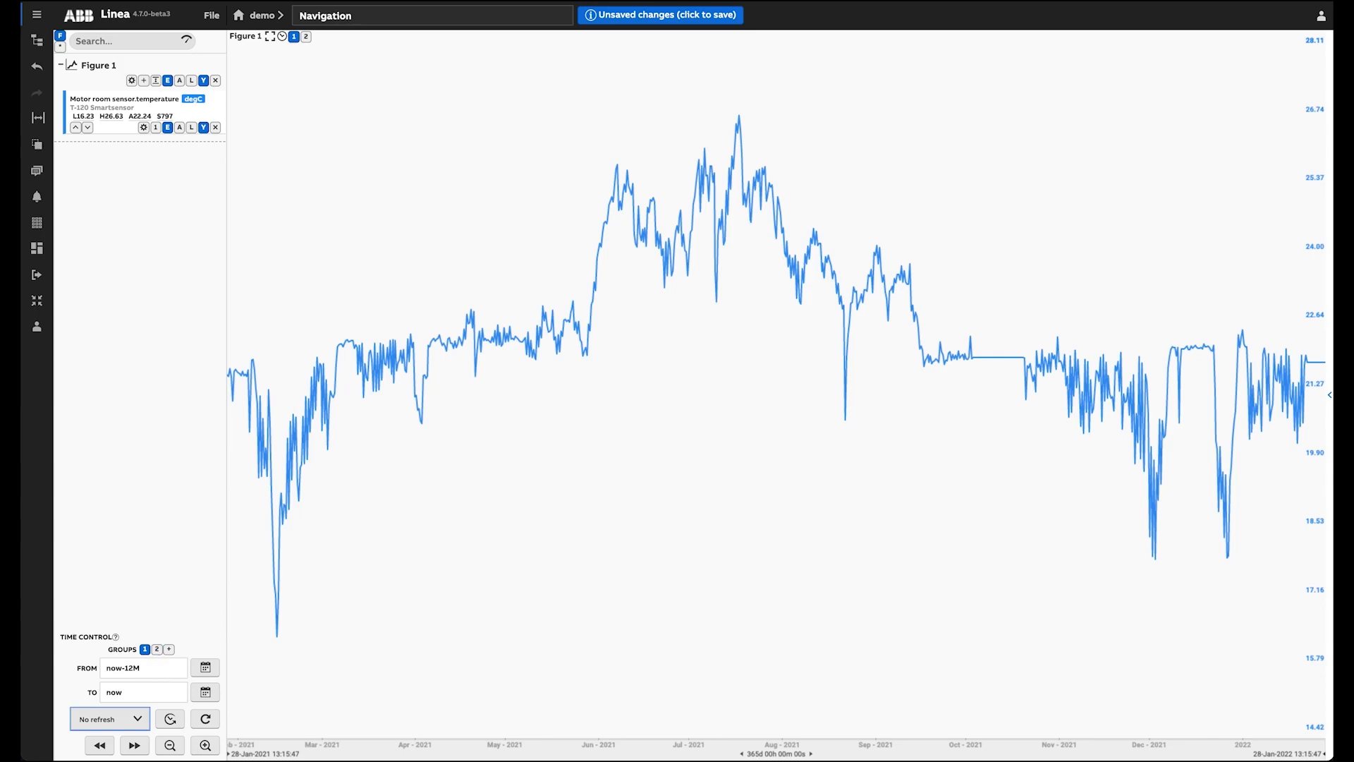
Step: Switch between time groups 2 and 1, then apply the Sep quick range to group 1
{"action": "left_click", "coordinate": [157, 649]}
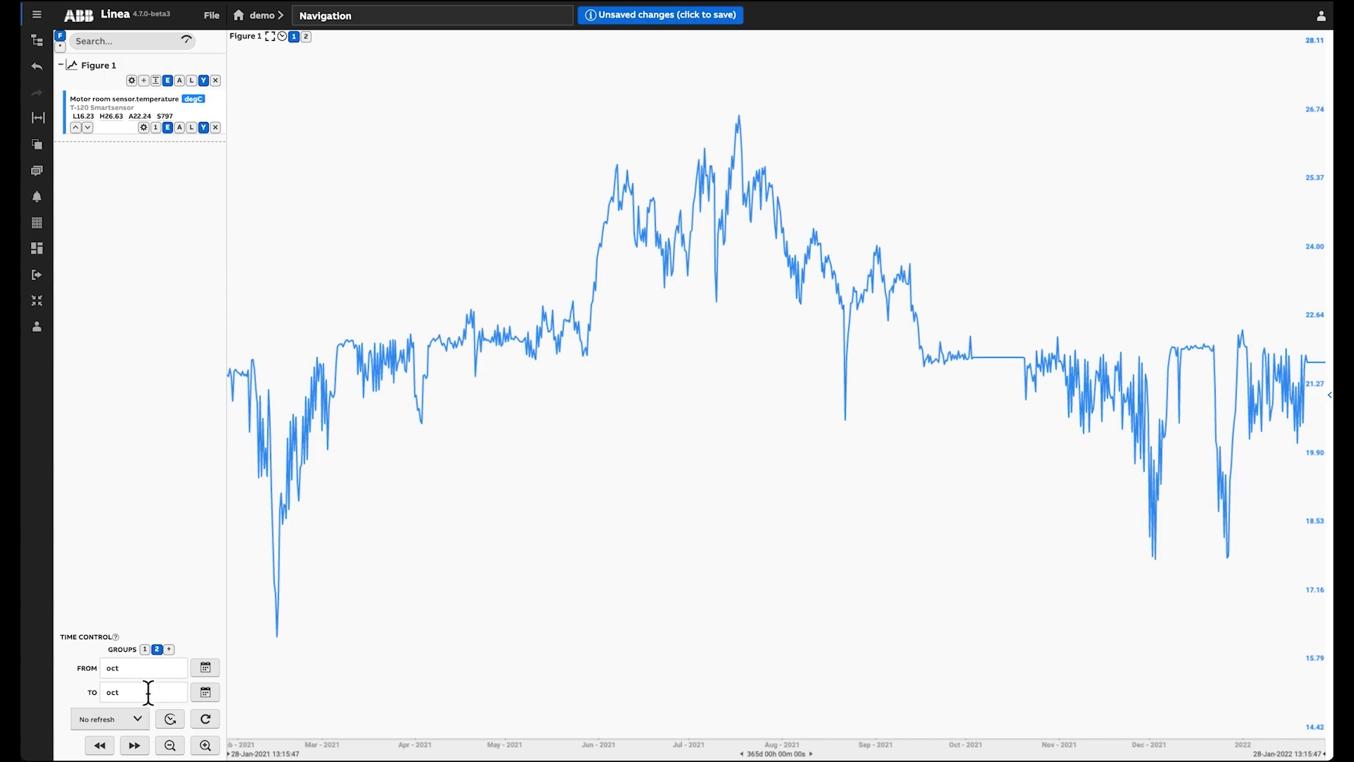
{"action": "left_click", "coordinate": [148, 649]}
{"action": "left_click", "coordinate": [170, 718]}
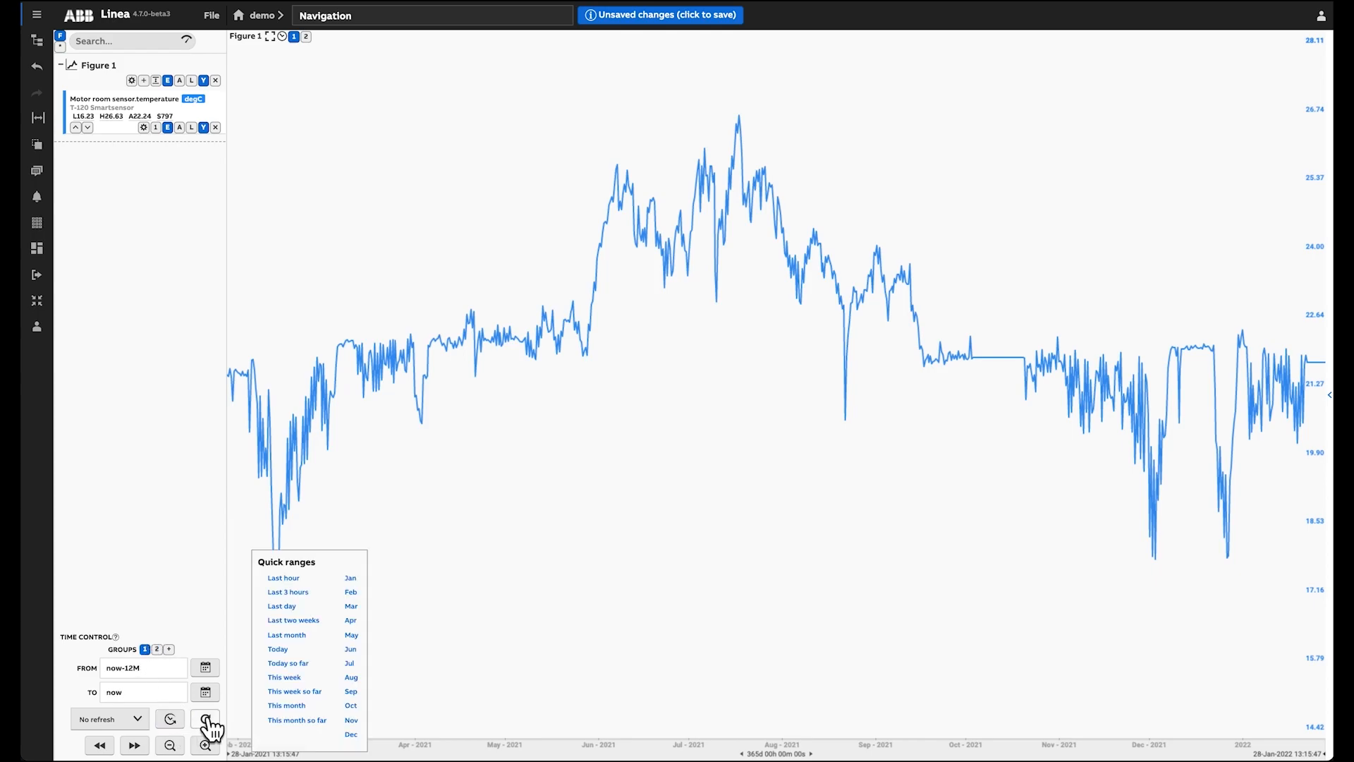
{"action": "left_click", "coordinate": [351, 691]}
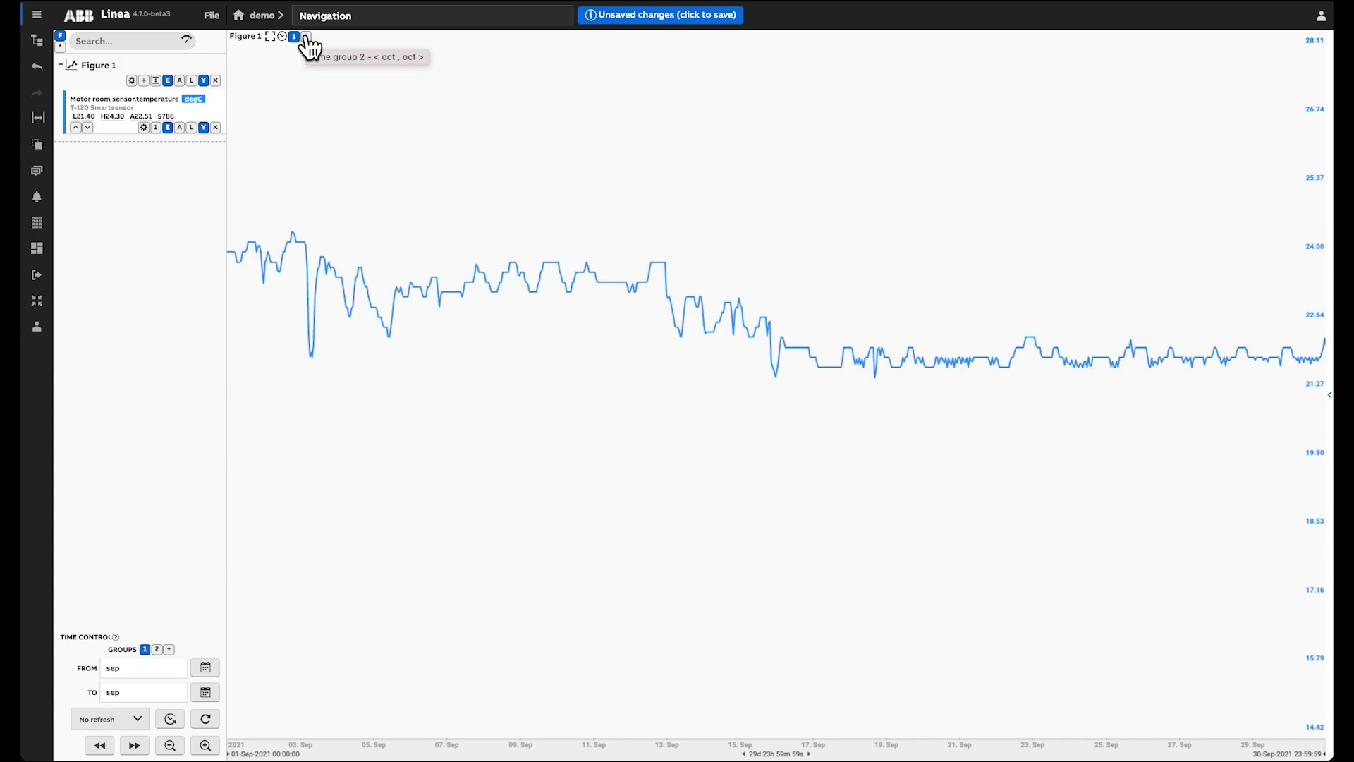
Step: Toggle the figure between time group 2 and time group 1 to compare the periods
{"action": "left_click", "coordinate": [306, 37]}
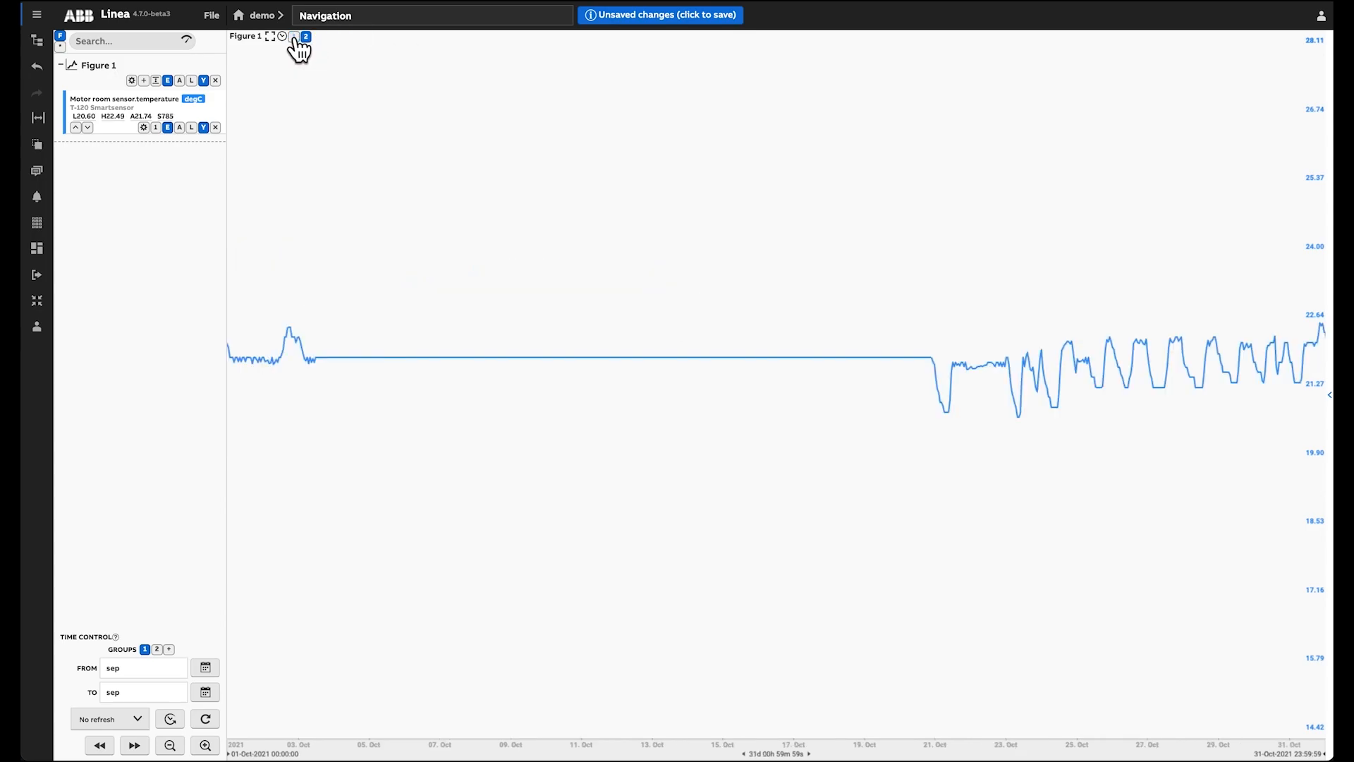
{"action": "left_click", "coordinate": [294, 37]}
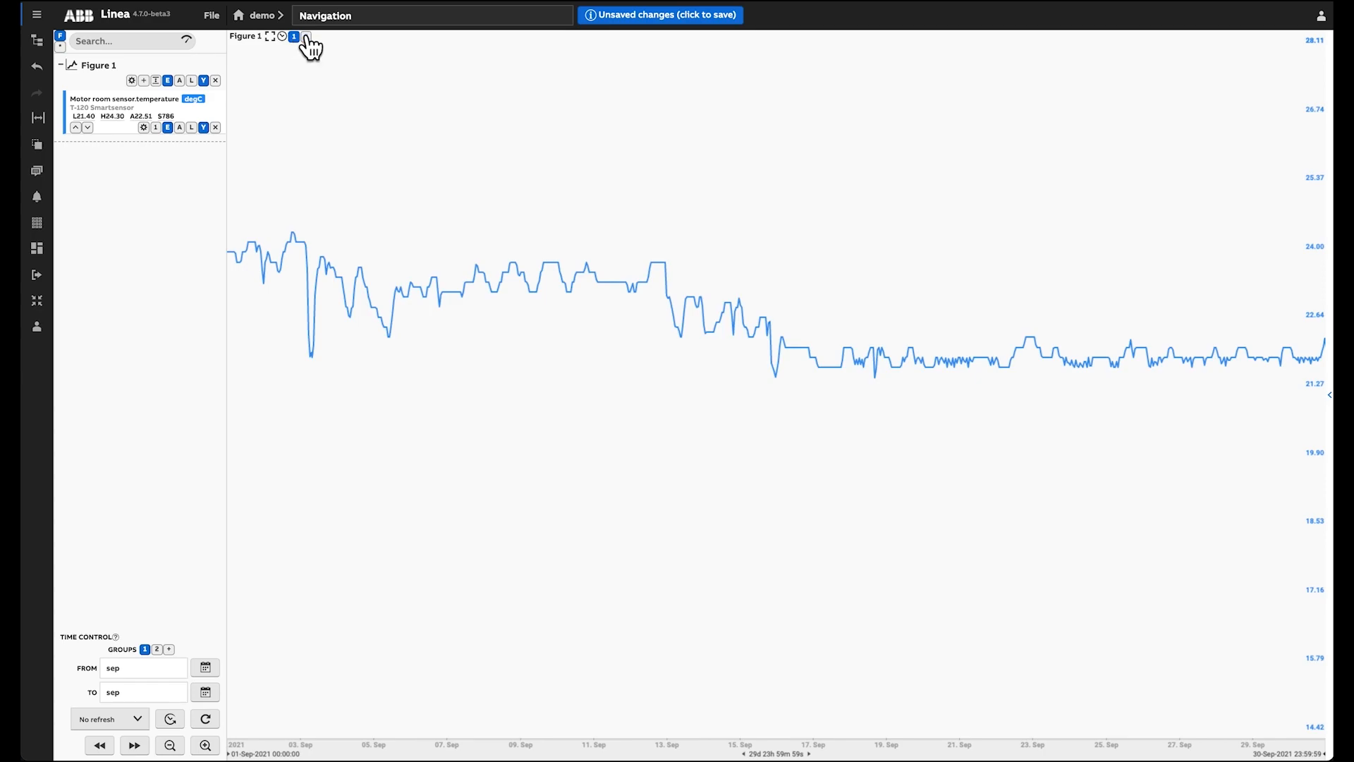
{"action": "left_click", "coordinate": [305, 36]}
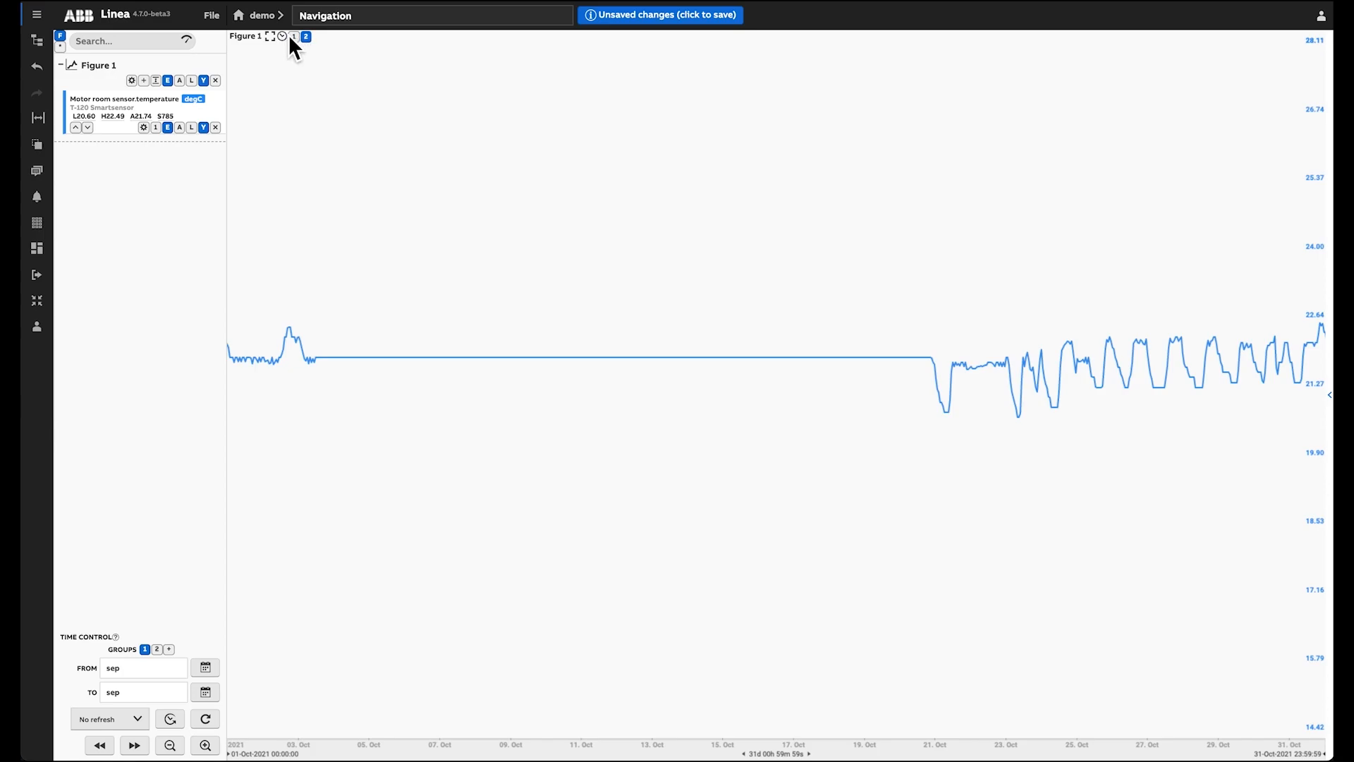
{"action": "left_click", "coordinate": [292, 36]}
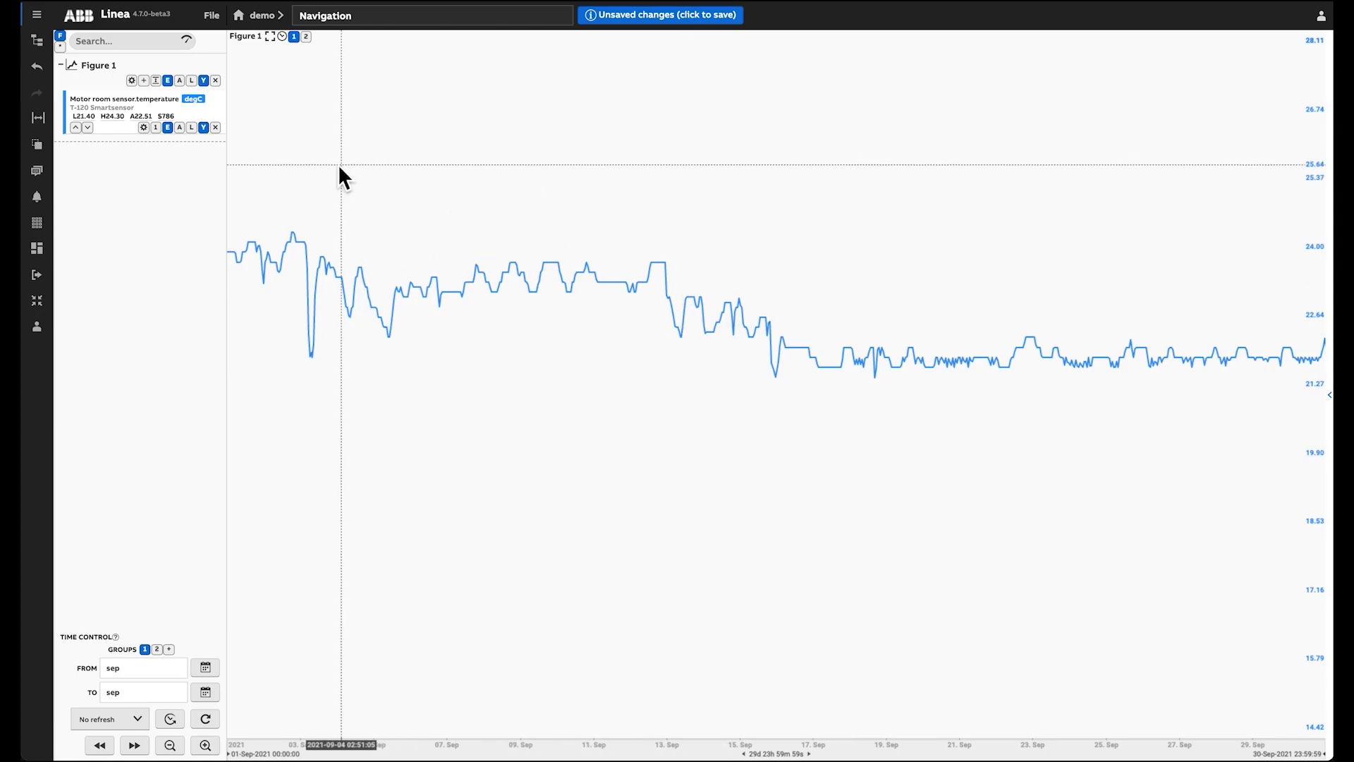
Step: Enable automatic y-axis scaling for the figure and pan the chart along time
{"action": "left_click", "coordinate": [180, 81]}
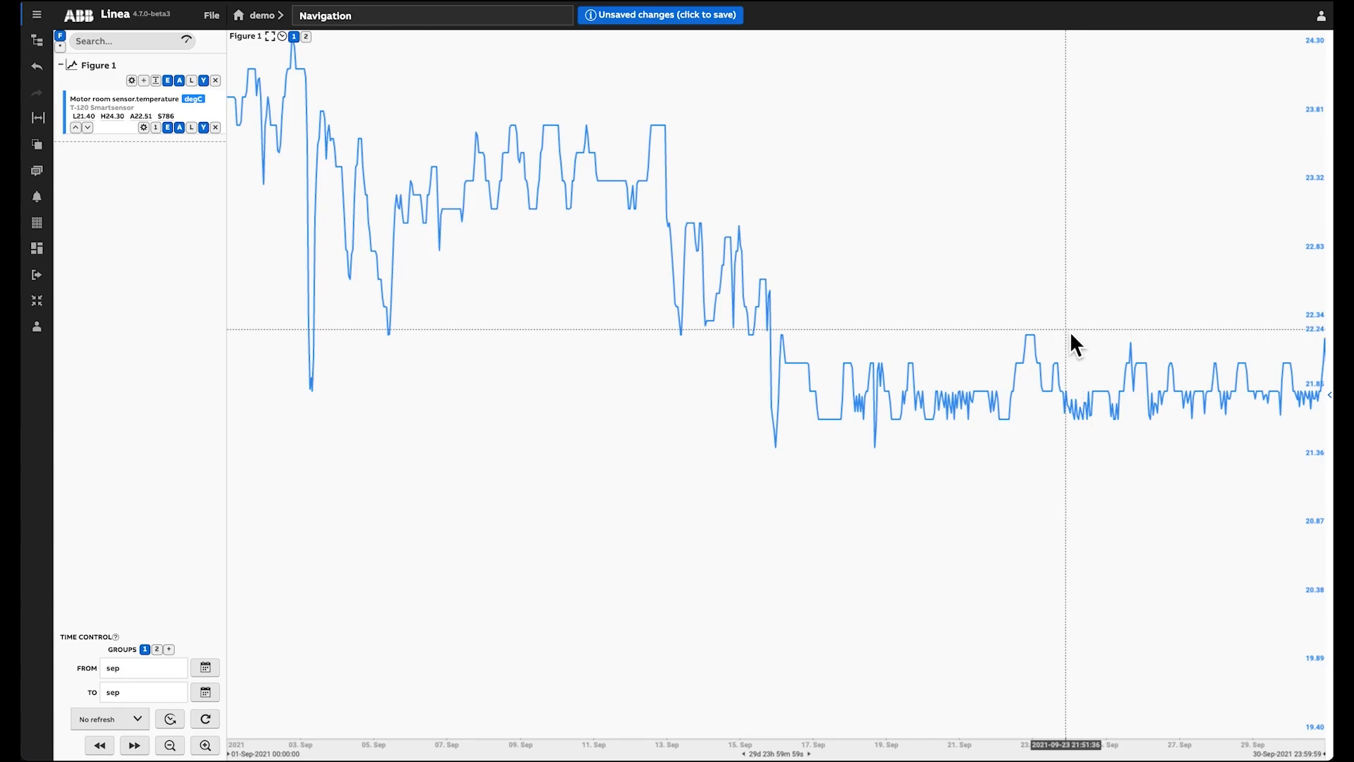
{"action": "left_click_drag", "start_coordinate": [837, 303], "coordinate": [780, 362]}
{"action": "scroll", "coordinate": [781, 363], "scroll_direction": "down", "scroll_amount": 1}
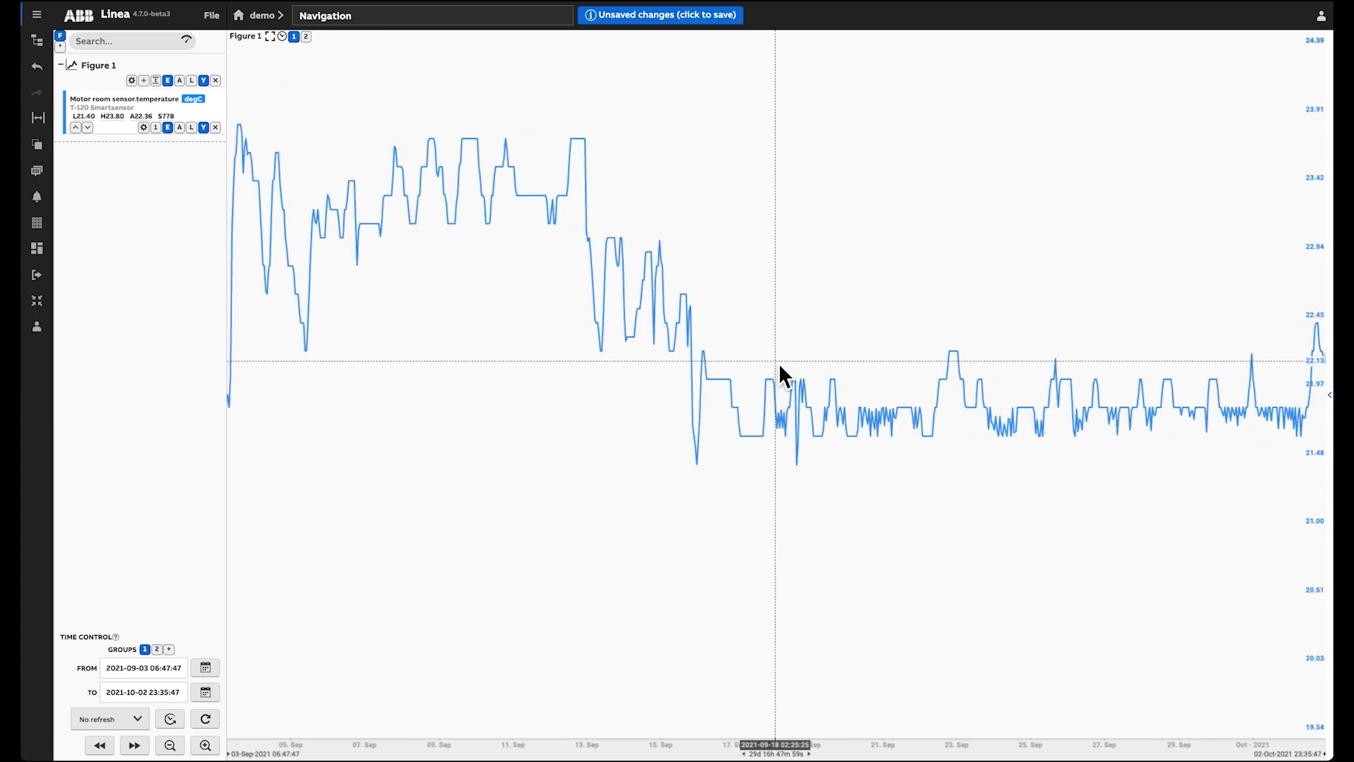
Step: Stretch the value axis scale and shift the time axis slightly
{"action": "mouse_move", "coordinate": [1320, 380]}
{"action": "left_mouse_down"}
{"action": "mouse_move", "coordinate": [1321, 289]}
{"action": "mouse_move", "coordinate": [1325, 437]}
{"action": "mouse_move", "coordinate": [1324, 346]}
{"action": "mouse_move", "coordinate": [1318, 386]}
{"action": "mouse_move", "coordinate": [1320, 360]}
{"action": "left_mouse_up"}
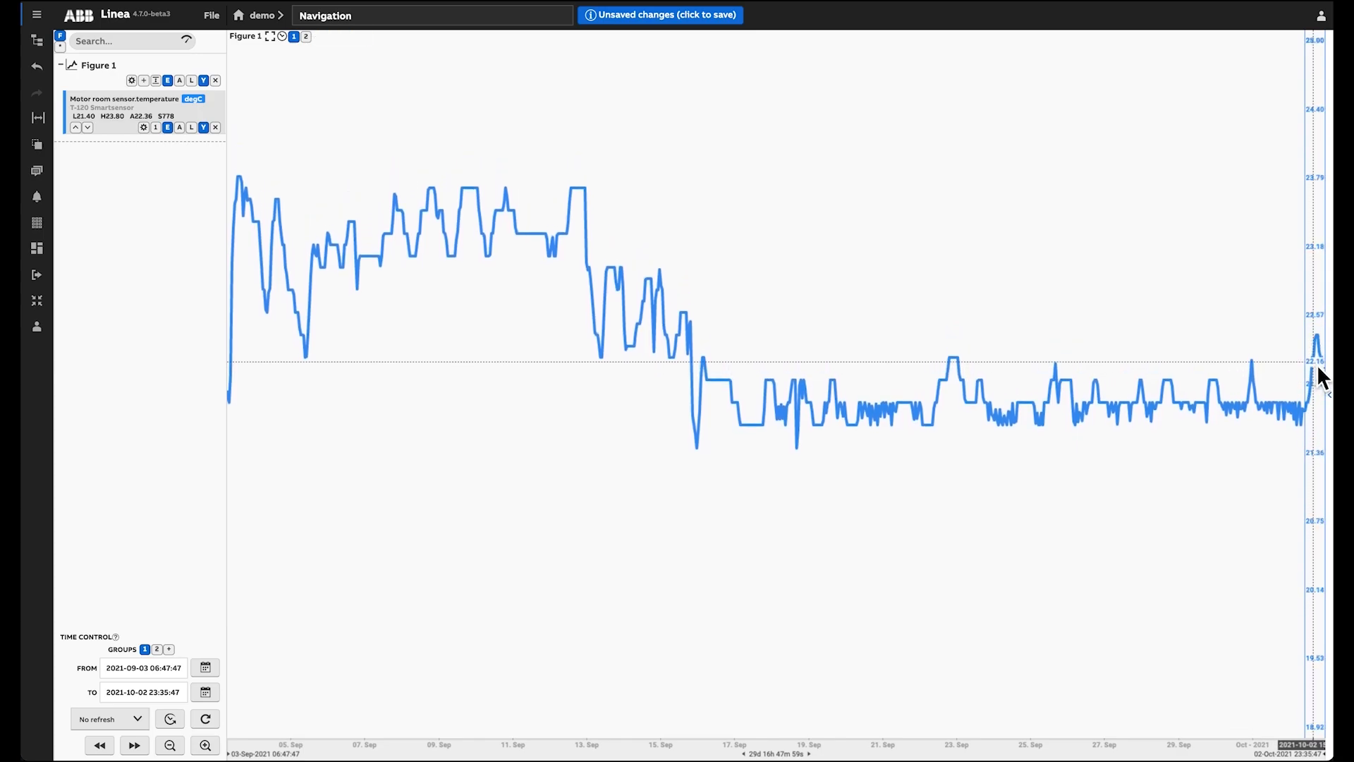
{"action": "mouse_move", "coordinate": [1182, 754]}
{"action": "left_mouse_down"}
{"action": "mouse_move", "coordinate": [1104, 753]}
{"action": "mouse_move", "coordinate": [1265, 752]}
{"action": "mouse_move", "coordinate": [1099, 755]}
{"action": "mouse_move", "coordinate": [1157, 753]}
{"action": "left_mouse_up"}
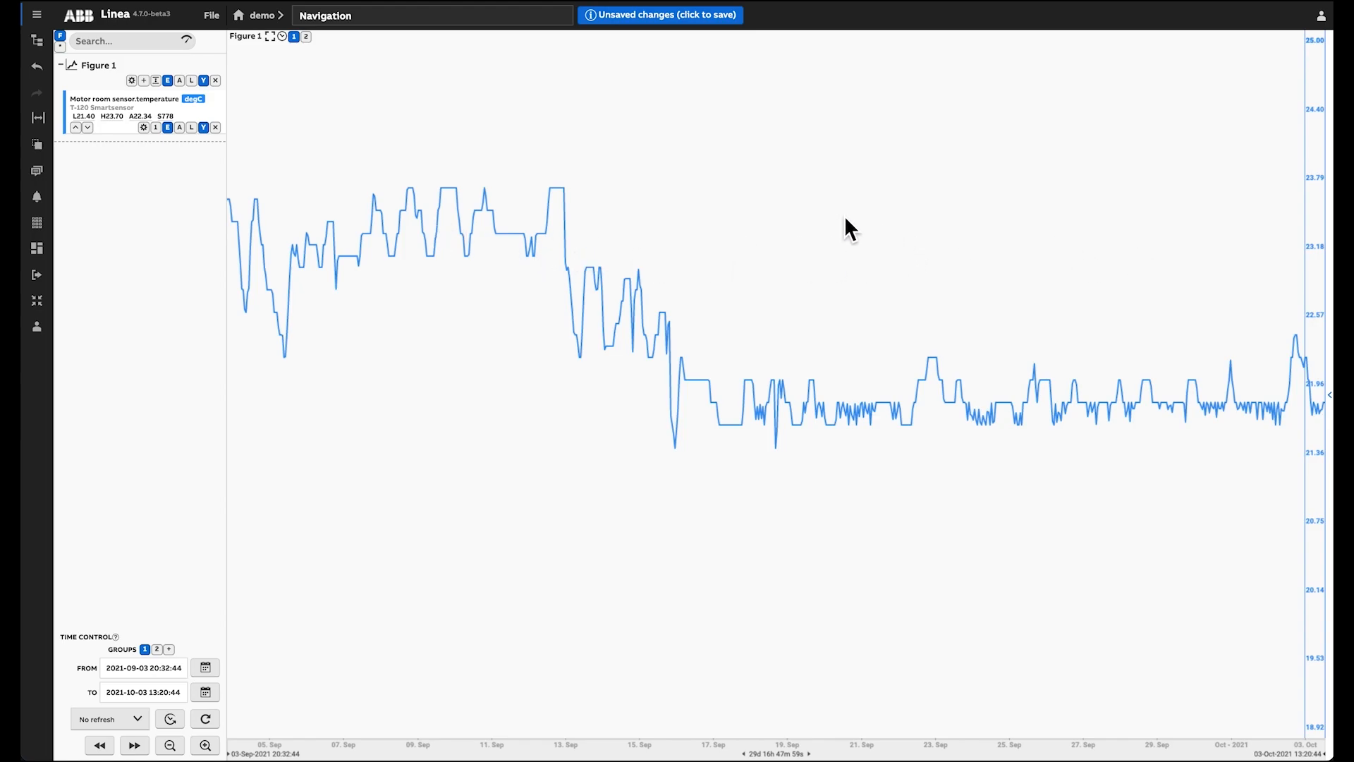
Step: Box-zoom into the region from about 8 to 20 September
{"action": "left_click_drag", "start_coordinate": [849, 210], "coordinate": [416, 535]}
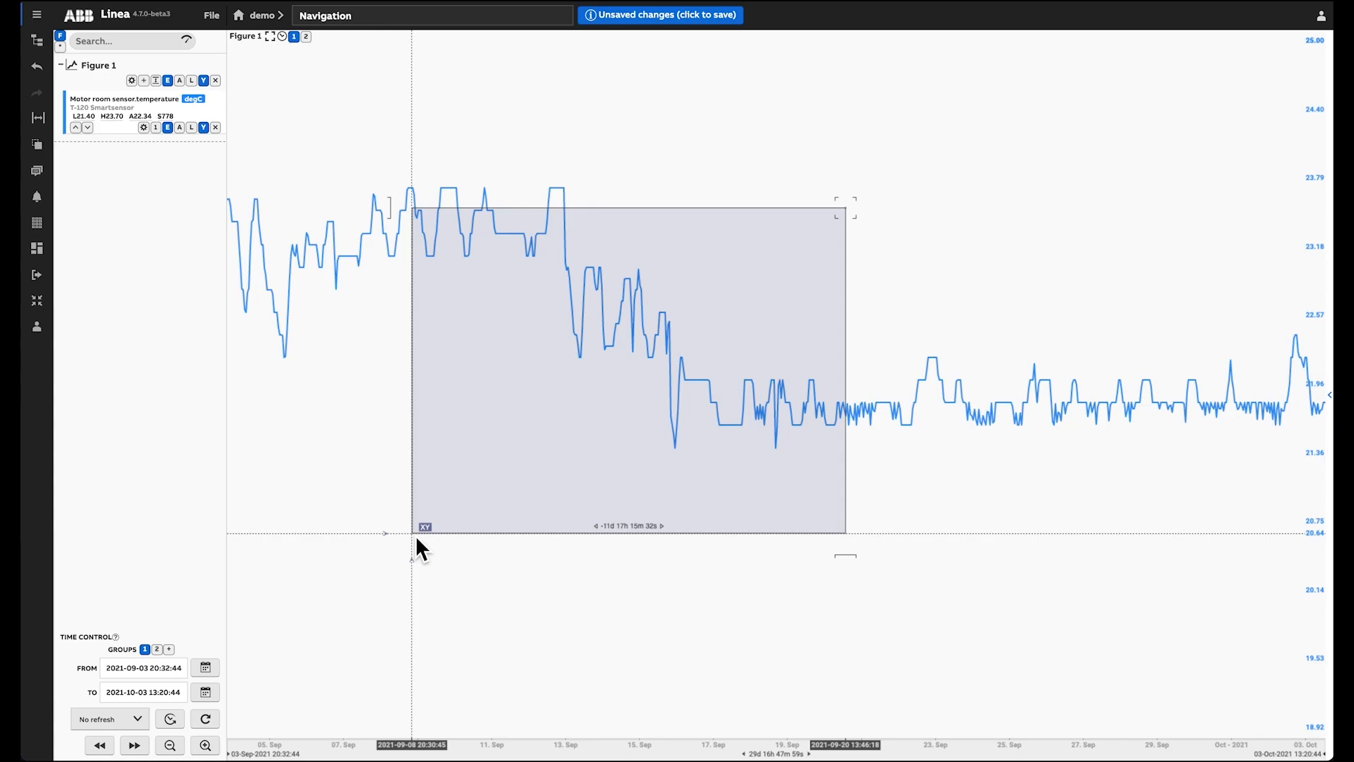
{"action": "left_click_drag", "start_coordinate": [416, 535], "coordinate": [416, 535]}
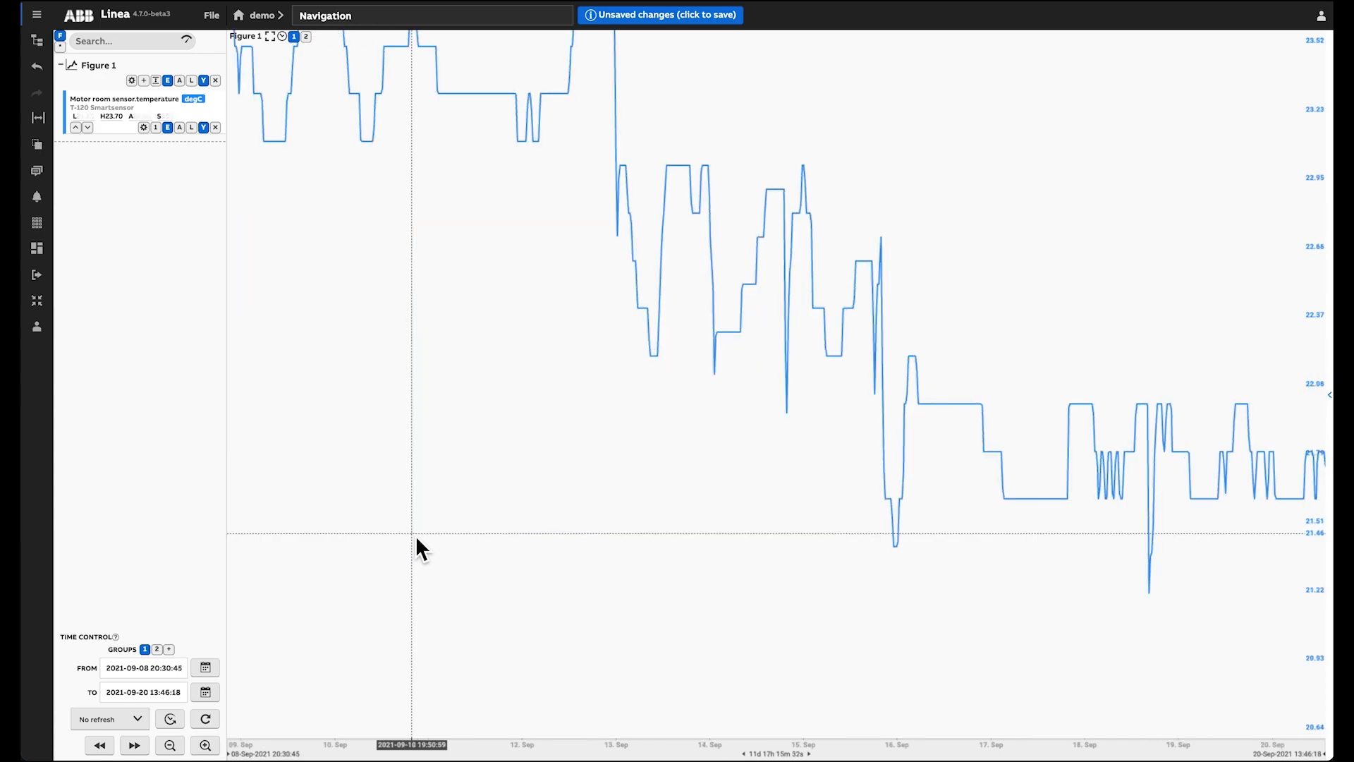
Step: Re-enable y-axis autoscaling and zoom the time axis to about 11–16 September
{"action": "left_click", "coordinate": [180, 81]}
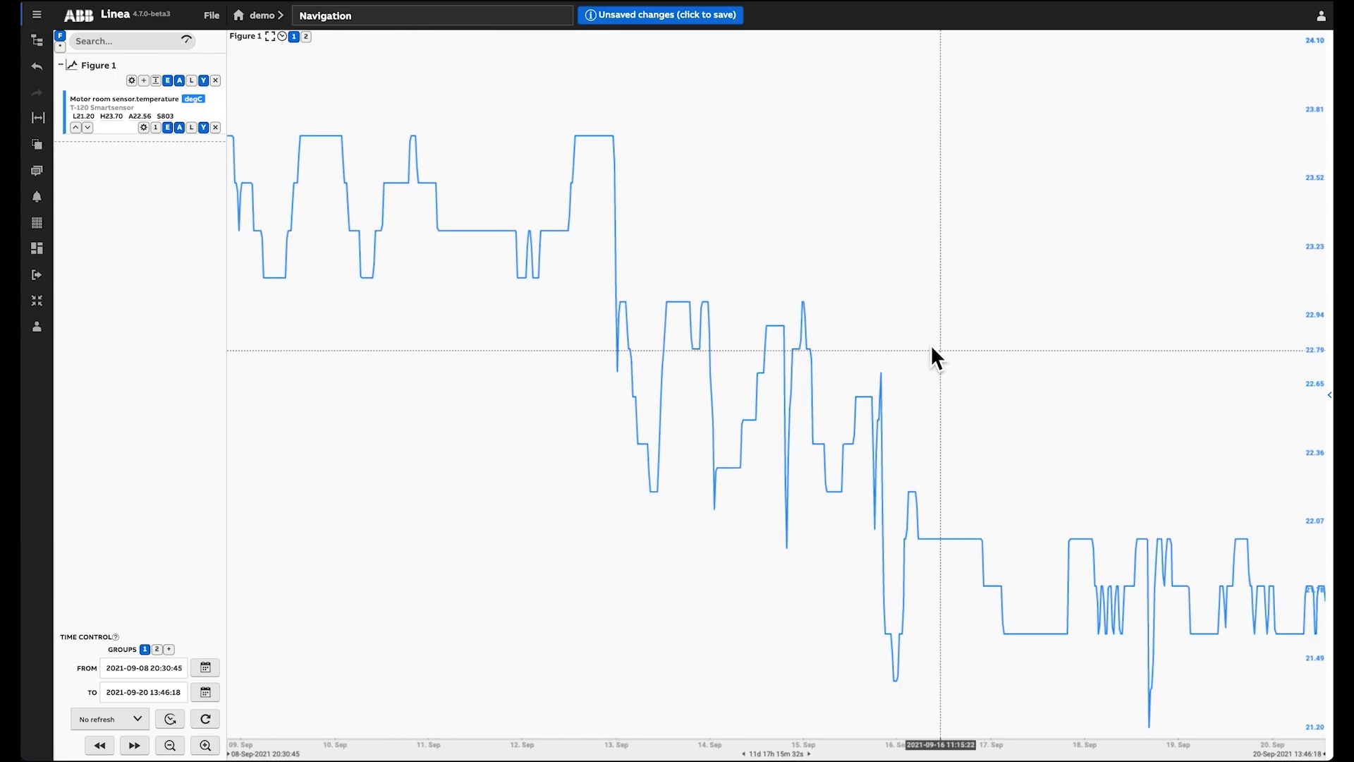
{"action": "mouse_move", "coordinate": [909, 331]}
{"action": "left_mouse_down"}
{"action": "mouse_move", "coordinate": [436, 339]}
{"action": "mouse_move", "coordinate": [556, 344]}
{"action": "mouse_move", "coordinate": [455, 349]}
{"action": "mouse_move", "coordinate": [454, 333]}
{"action": "left_mouse_up"}
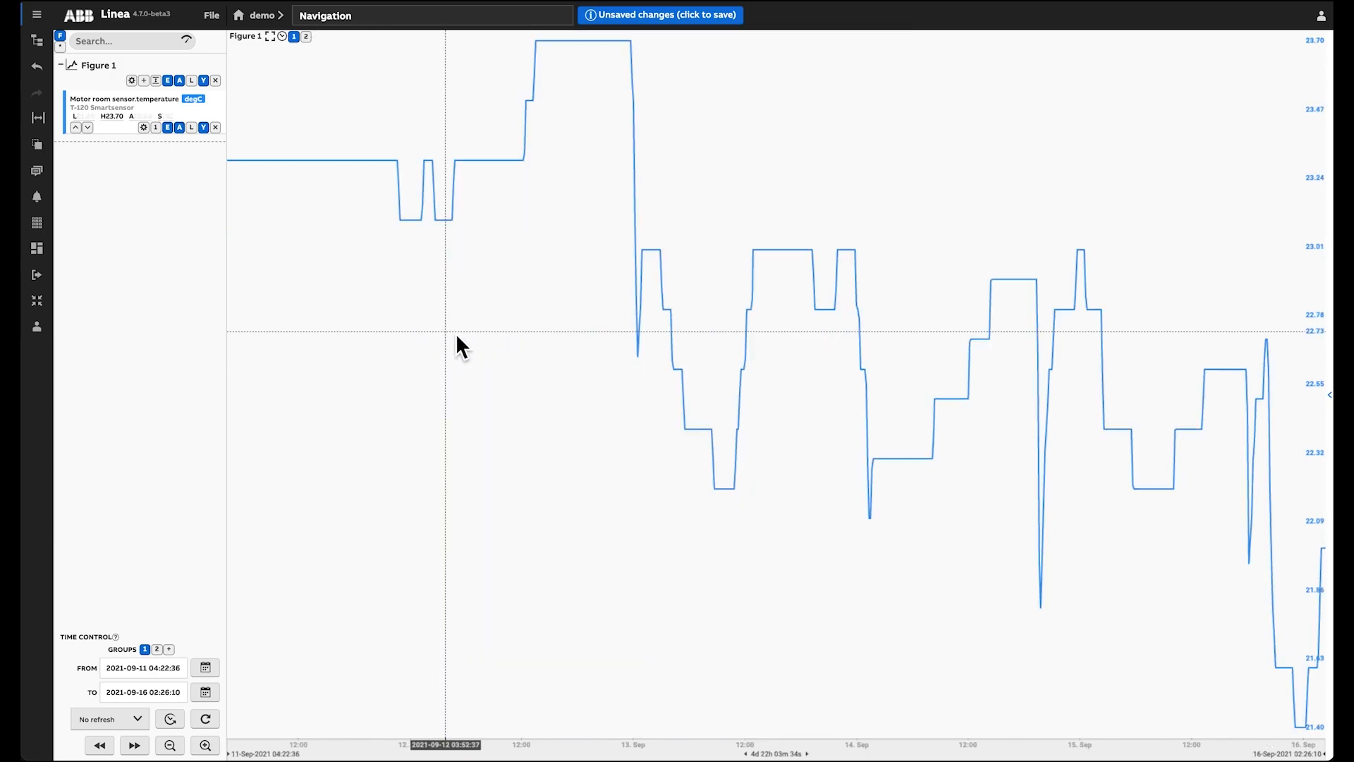
Step: Zoom into a narrow value band, then restore automatic y-axis scaling
{"action": "mouse_move", "coordinate": [921, 305]}
{"action": "left_mouse_down"}
{"action": "mouse_move", "coordinate": [913, 118]}
{"action": "mouse_move", "coordinate": [928, 103]}
{"action": "mouse_move", "coordinate": [921, 248]}
{"action": "left_mouse_up"}
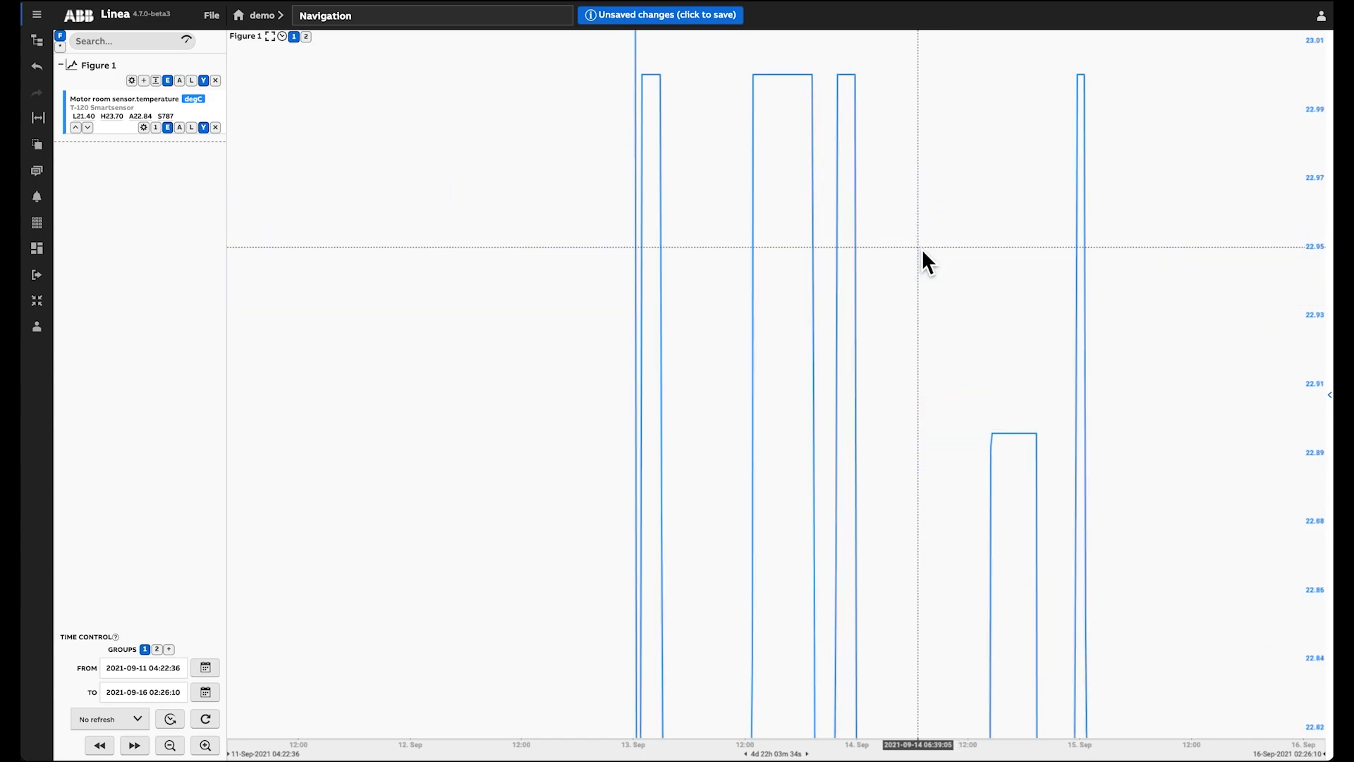
{"action": "left_click", "coordinate": [180, 81]}
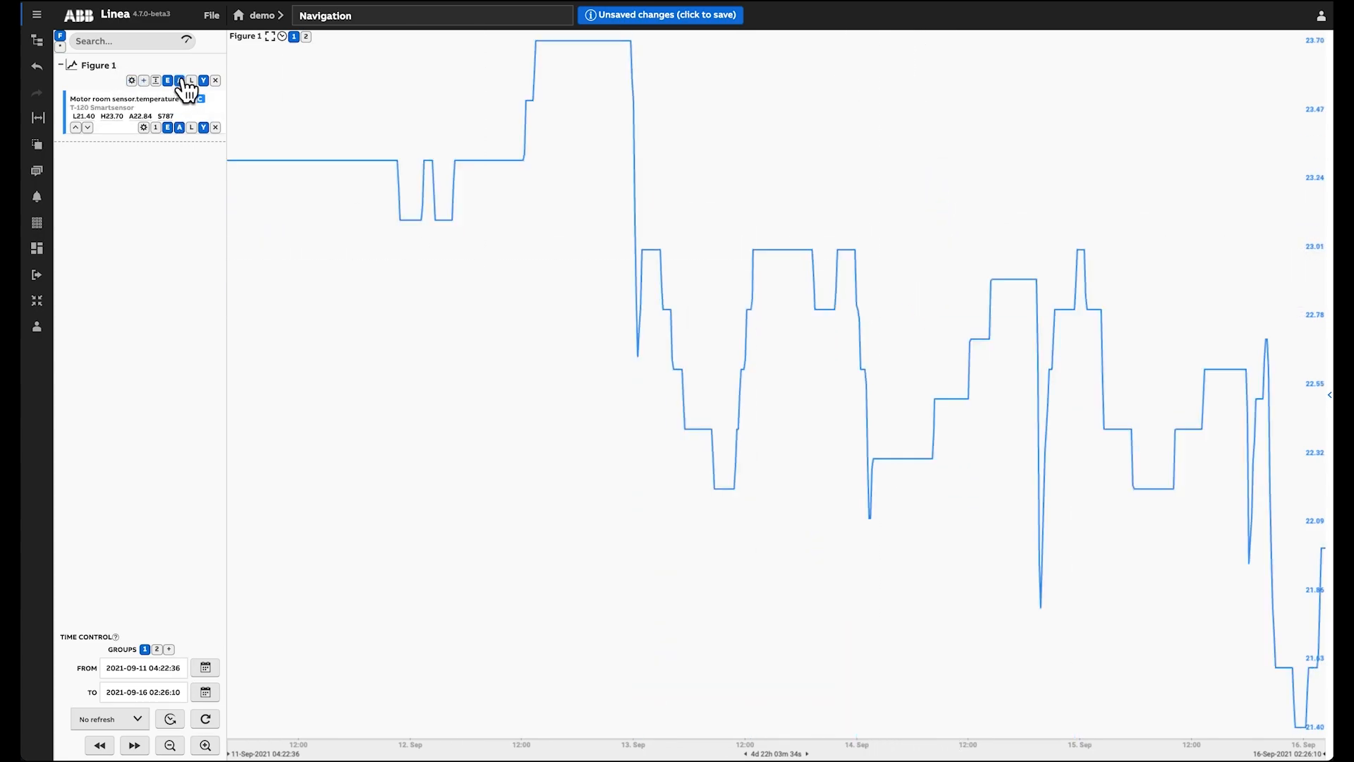